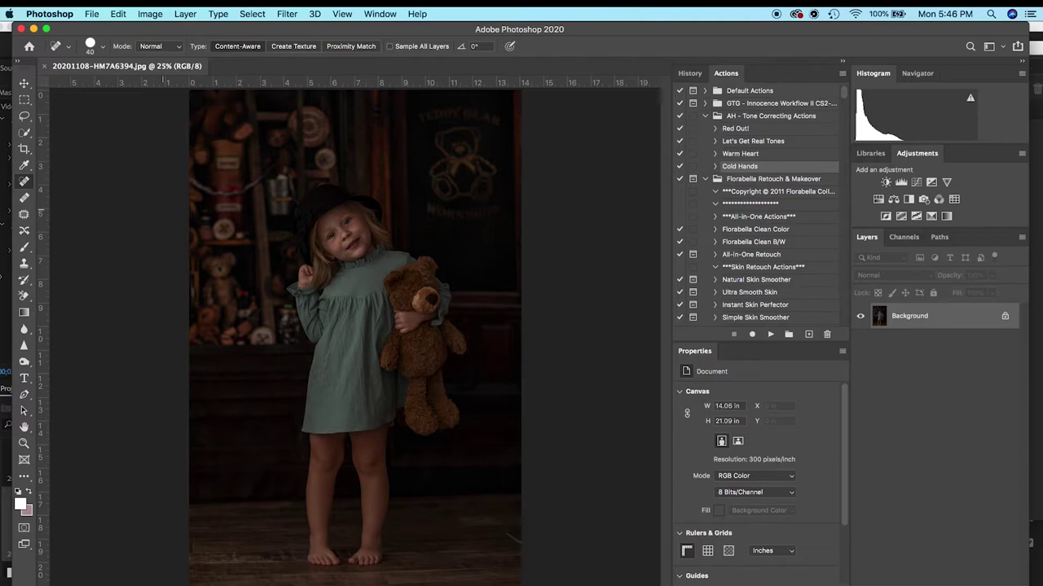
# Zoom in on the girl and teddy bear and duplicate the Background as Layer 1.
pyautogui.press('super+equal')
pyautogui.press('super+equal')
pyautogui.press('super+equal')
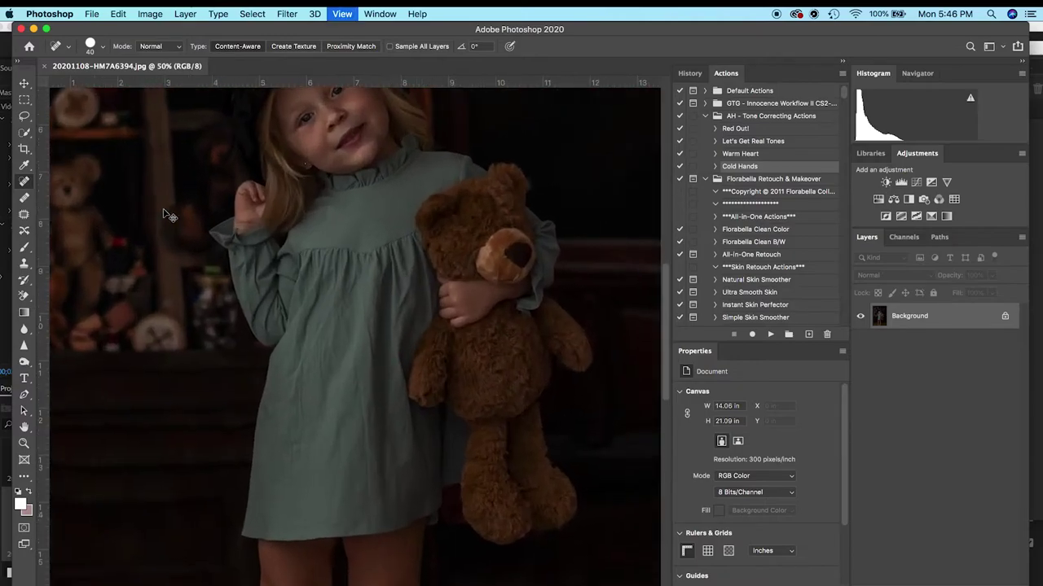
pyautogui.scroll(3, 321, 336)
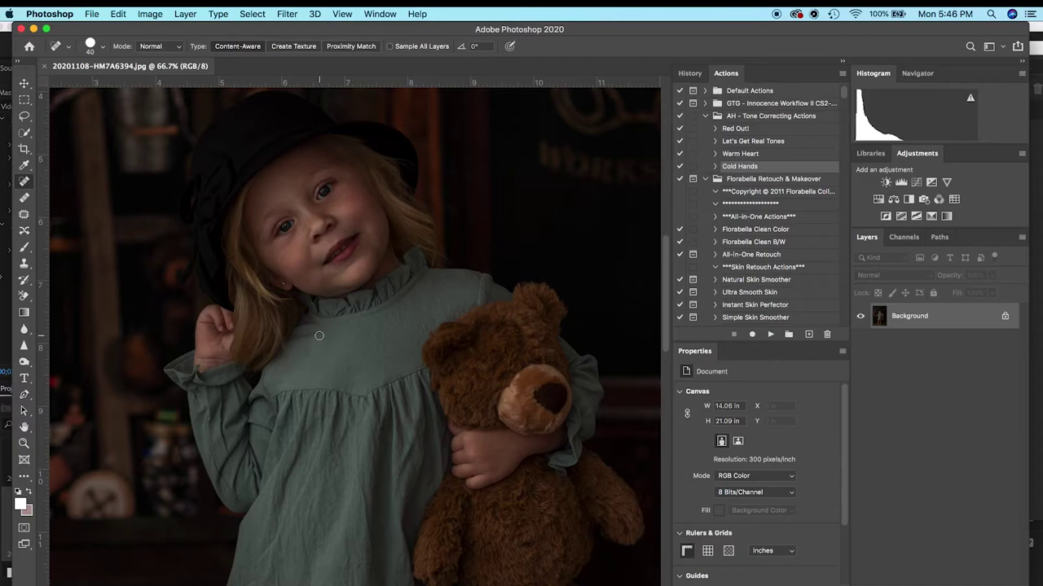
pyautogui.scroll(2, 320, 336)
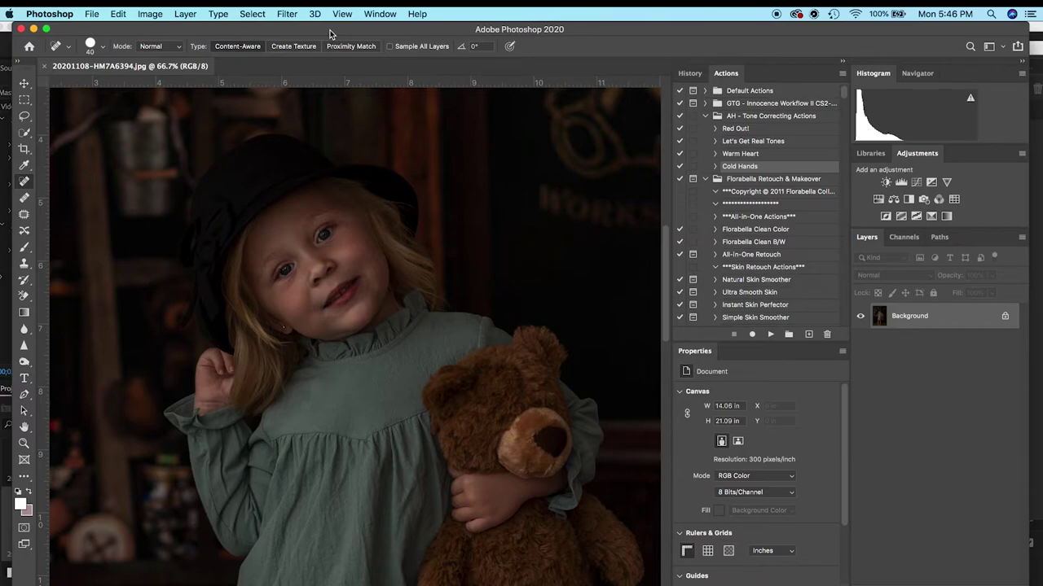
pyautogui.press('super+j')
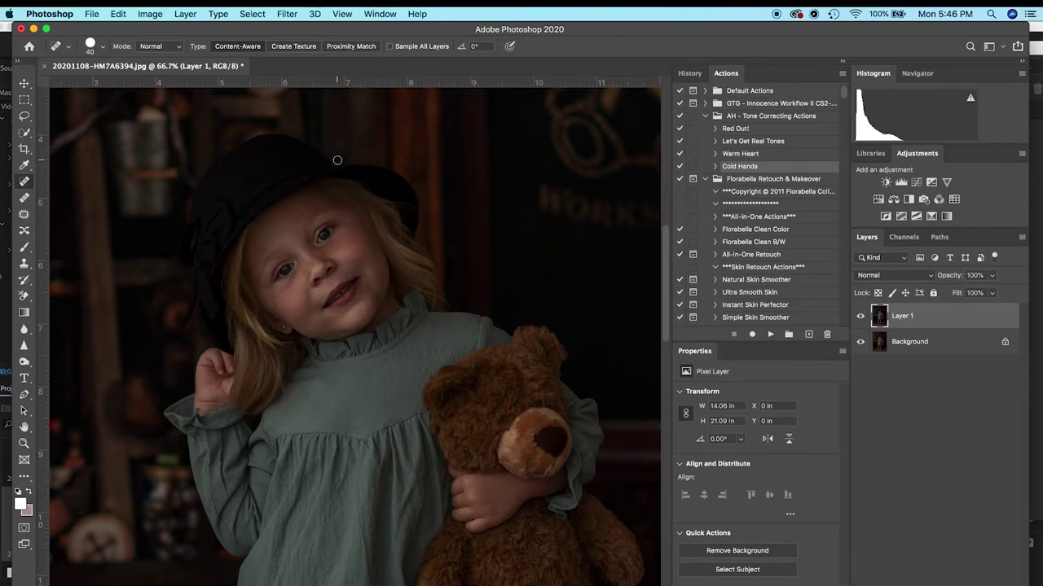
# Launch the Imagenomic Portraiture 3 filter on Layer 1.
pyautogui.click(287, 14)
pyautogui.moveTo(372, 294)
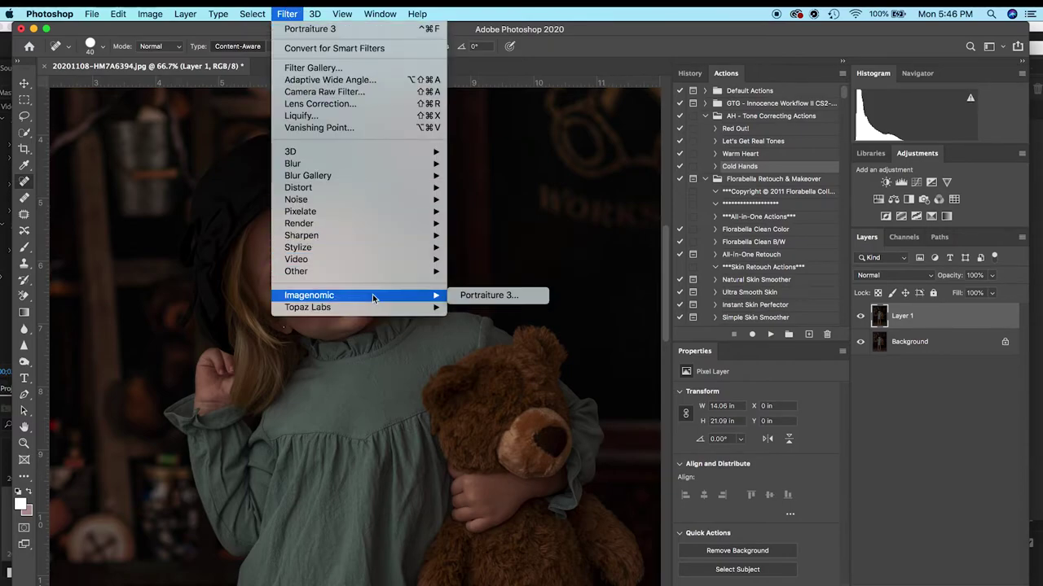
pyautogui.click(490, 298)
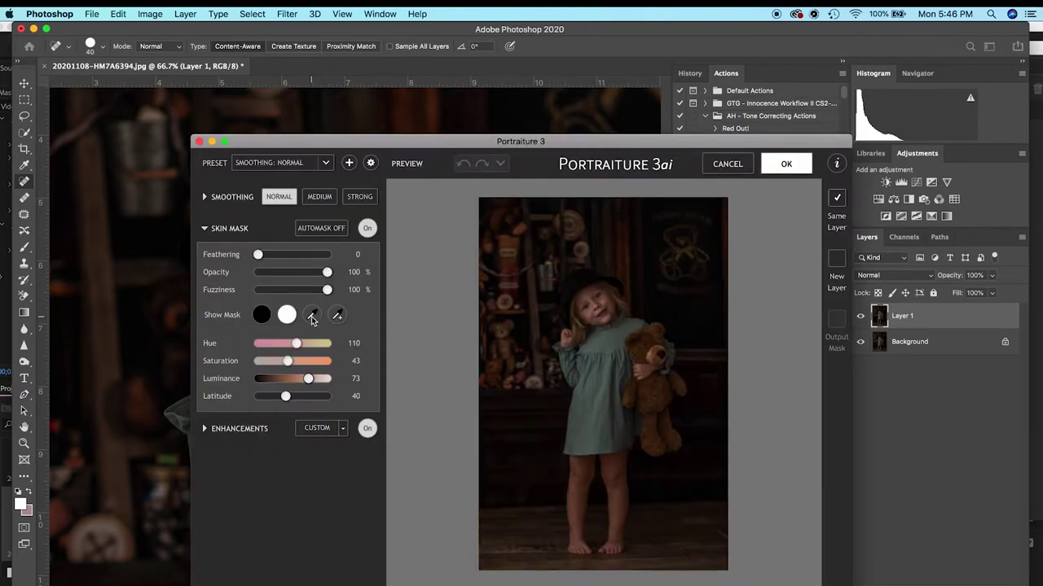
# Sample skin colours from the girl's face and dress with the Skin Mask eyedropper.
pyautogui.click(313, 316)
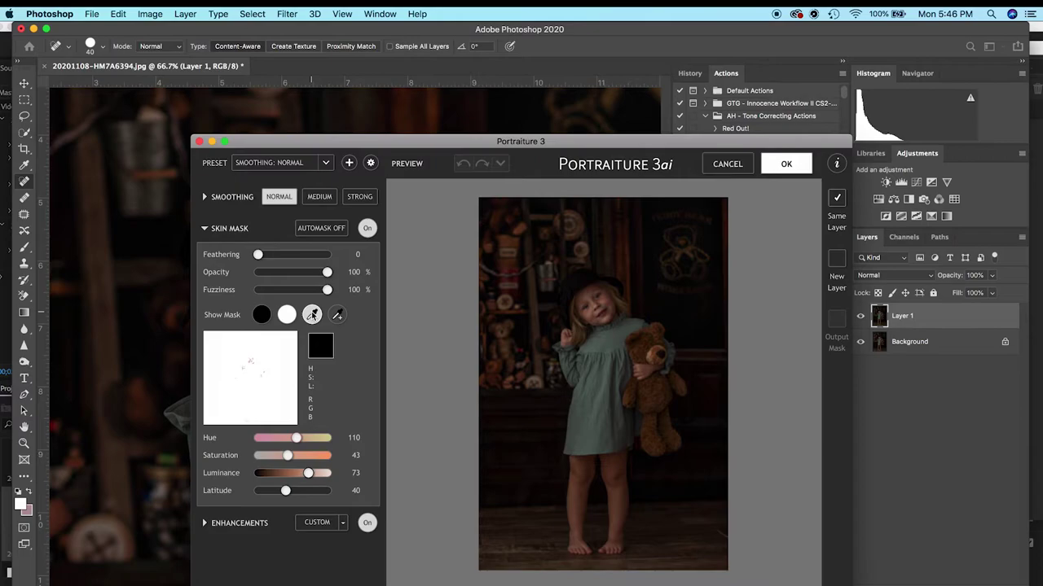
pyautogui.click(588, 257)
pyautogui.click(597, 294)
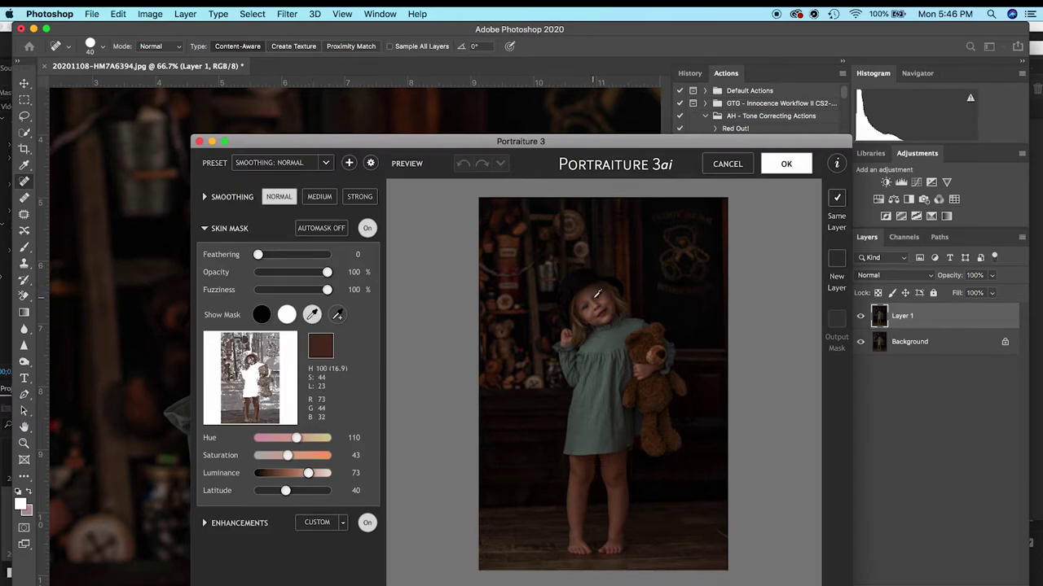
pyautogui.click(592, 288)
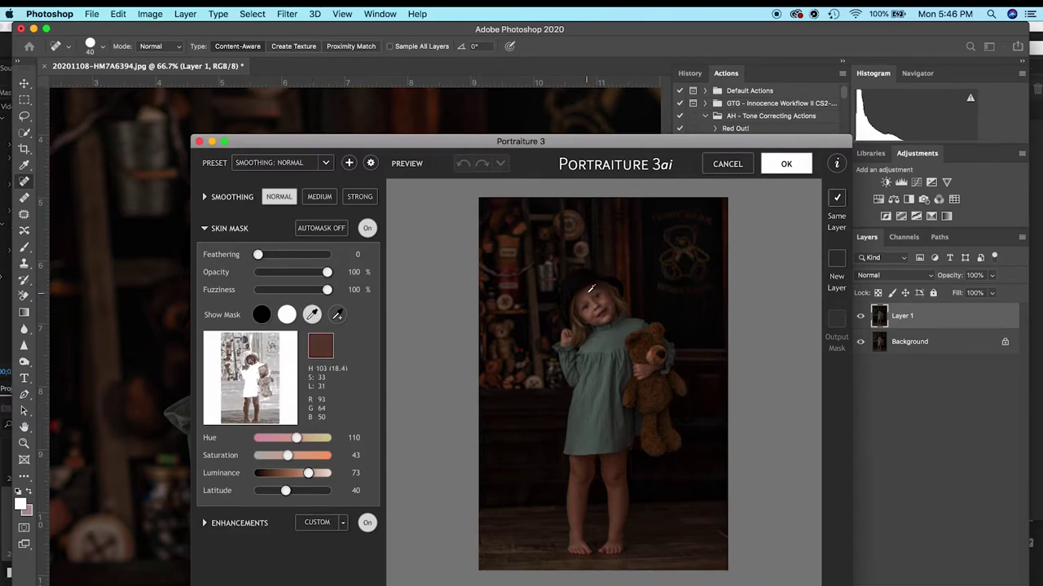
pyautogui.click(602, 358)
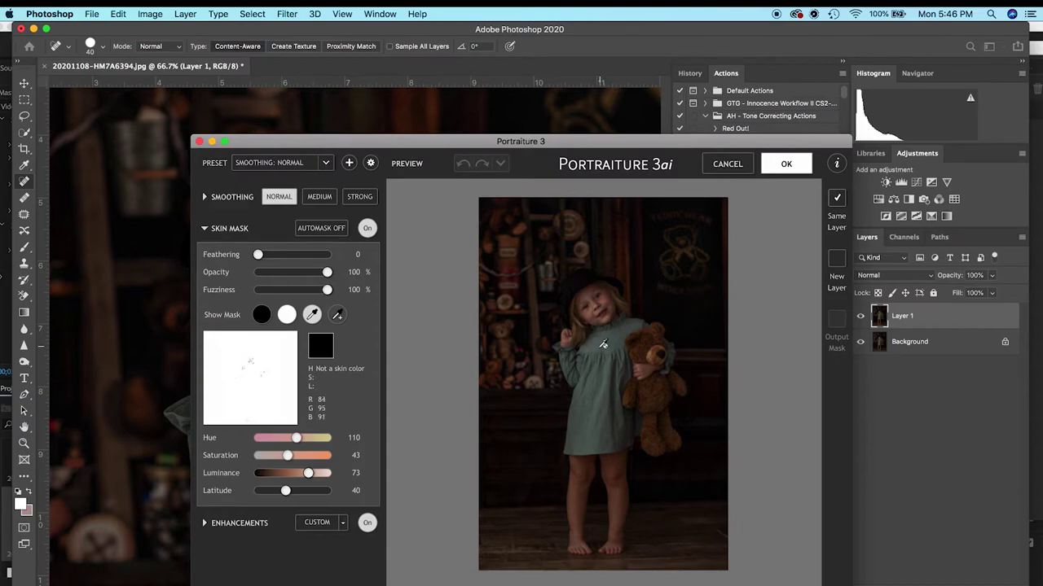
# Sample skin tones from the girl's hair, hand and face for the skin mask.
pyautogui.click(581, 324)
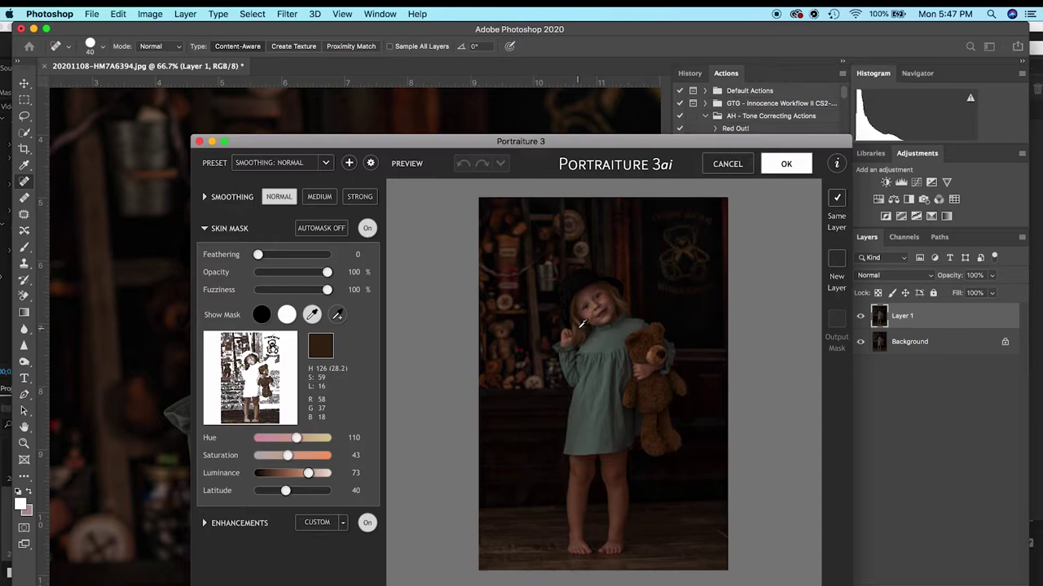
pyautogui.click(582, 328)
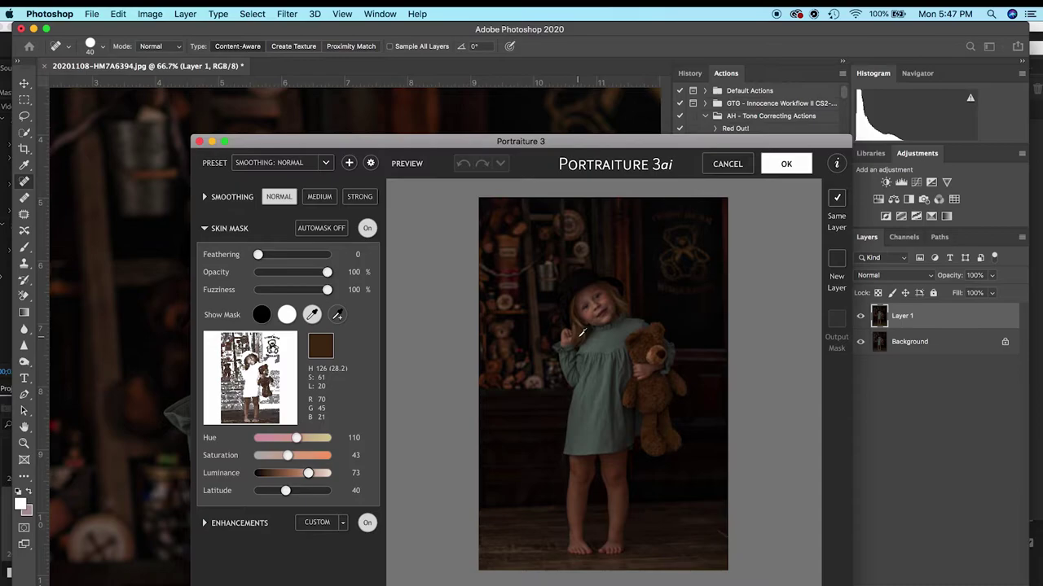
pyautogui.click(589, 287)
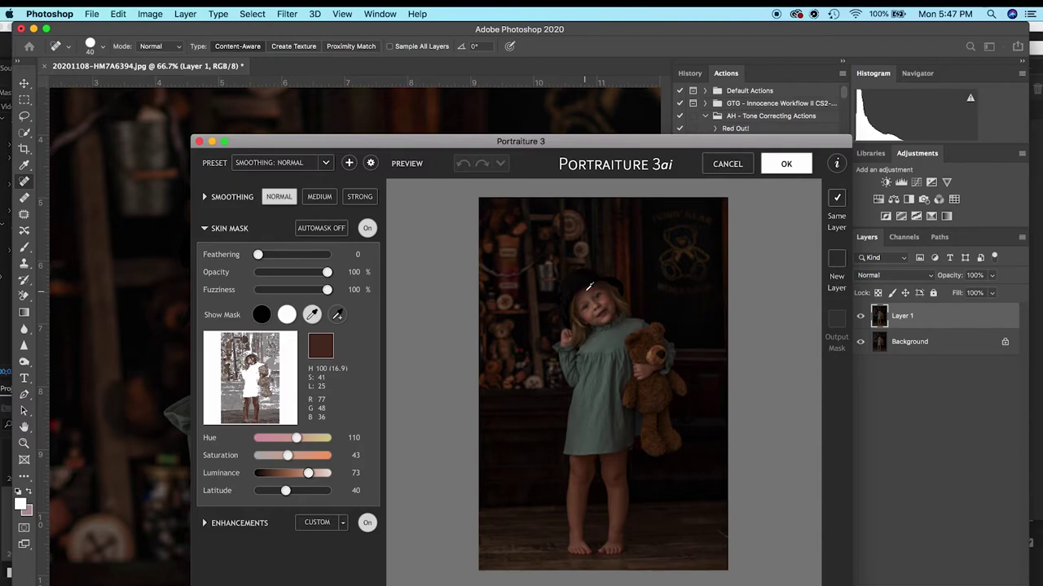
pyautogui.click(593, 290)
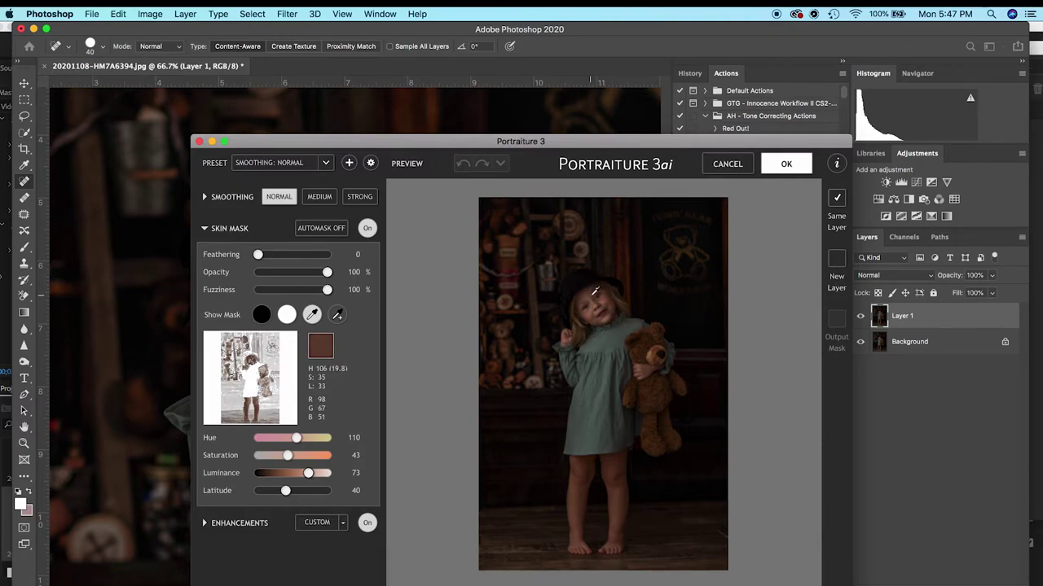
pyautogui.click(589, 292)
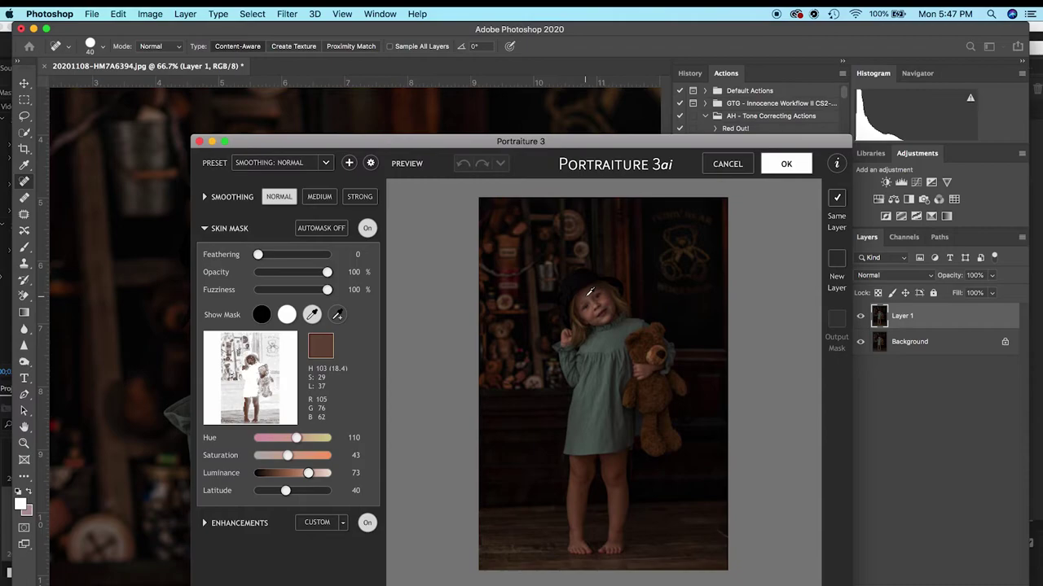
pyautogui.click(590, 291)
pyautogui.click(593, 295)
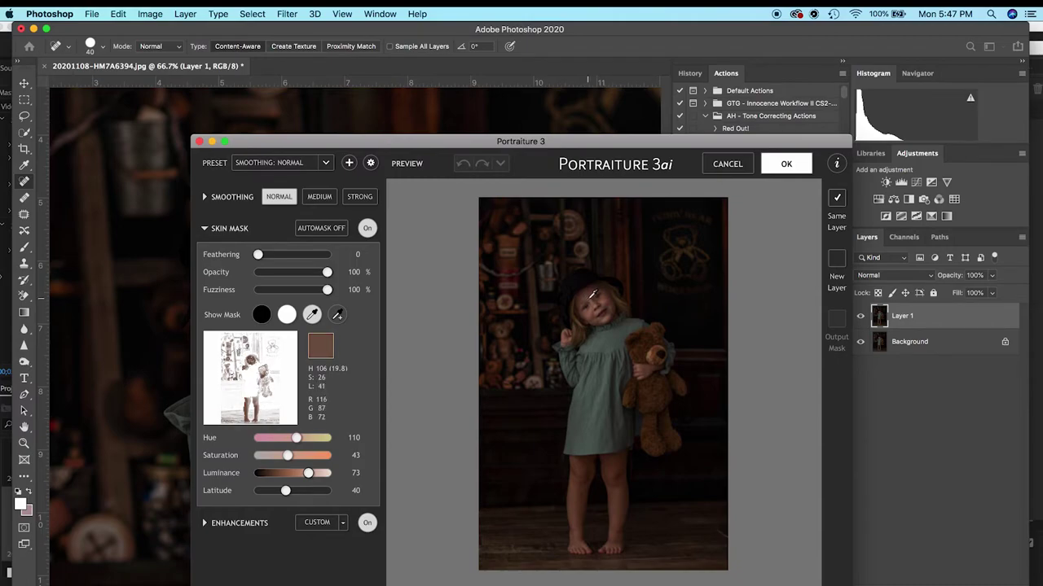
pyautogui.click(592, 297)
# Resample legs and face, set the mask to Hue 103, Sat 26, Lum 41, and apply the smoothing.
pyautogui.click(584, 463)
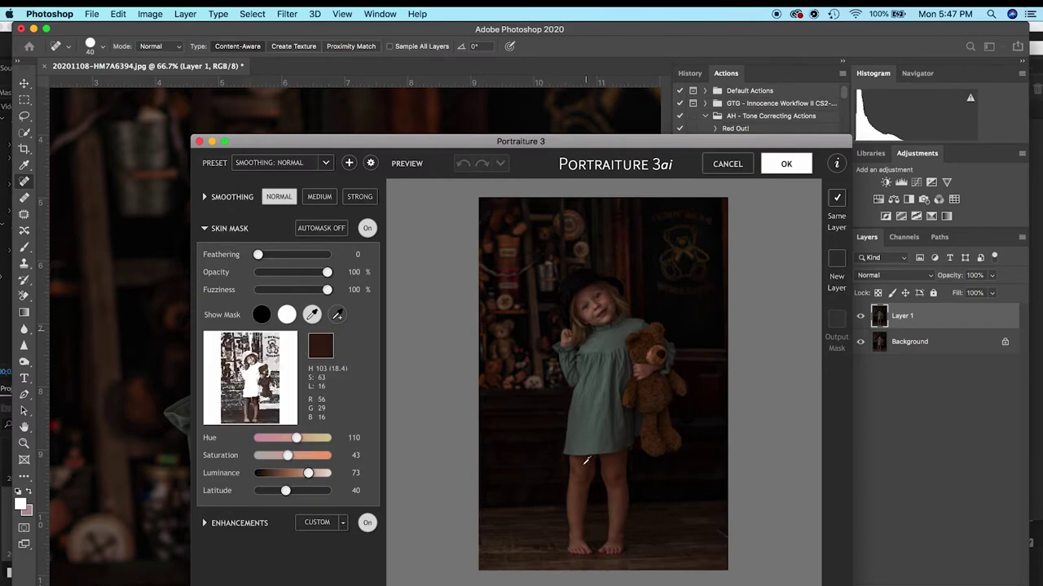
pyautogui.click(583, 481)
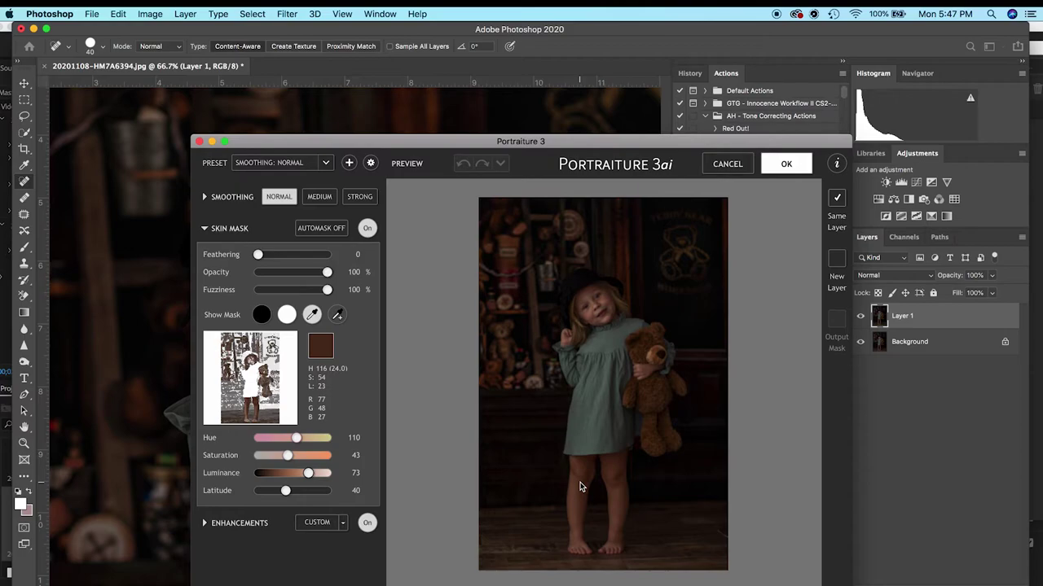
pyautogui.click(589, 291)
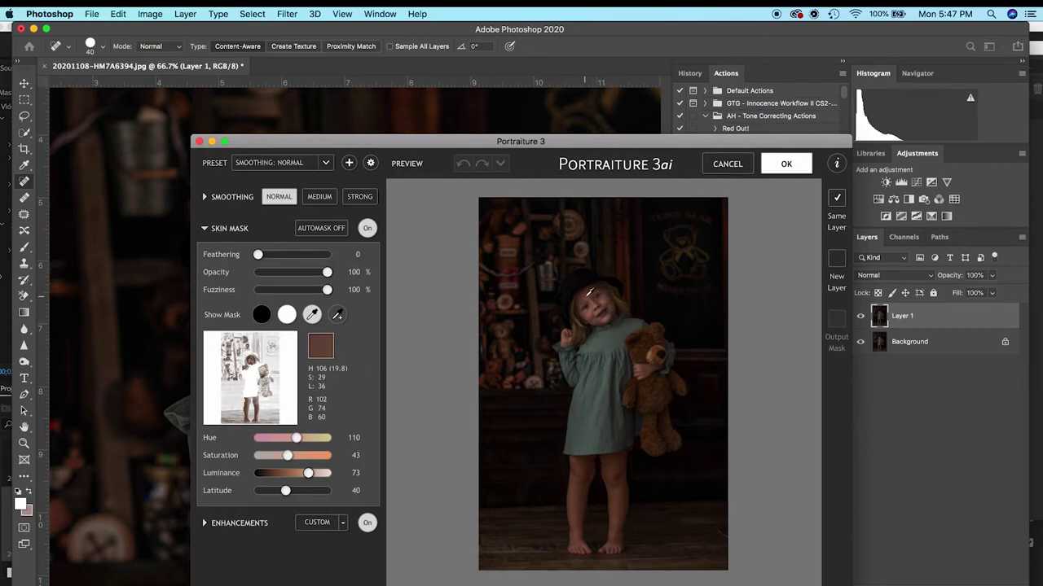
pyautogui.click(591, 293)
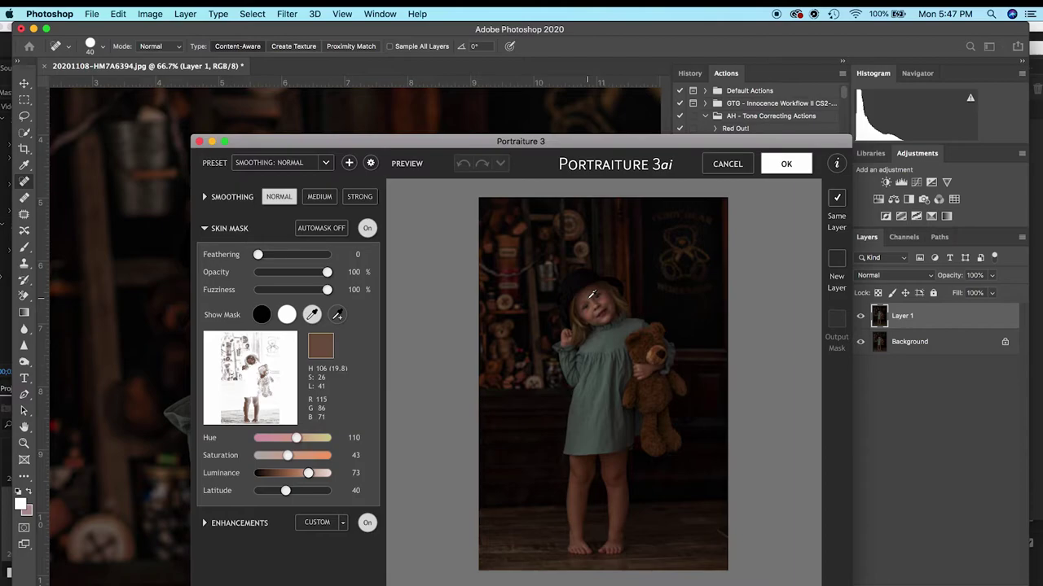
pyautogui.click(601, 505)
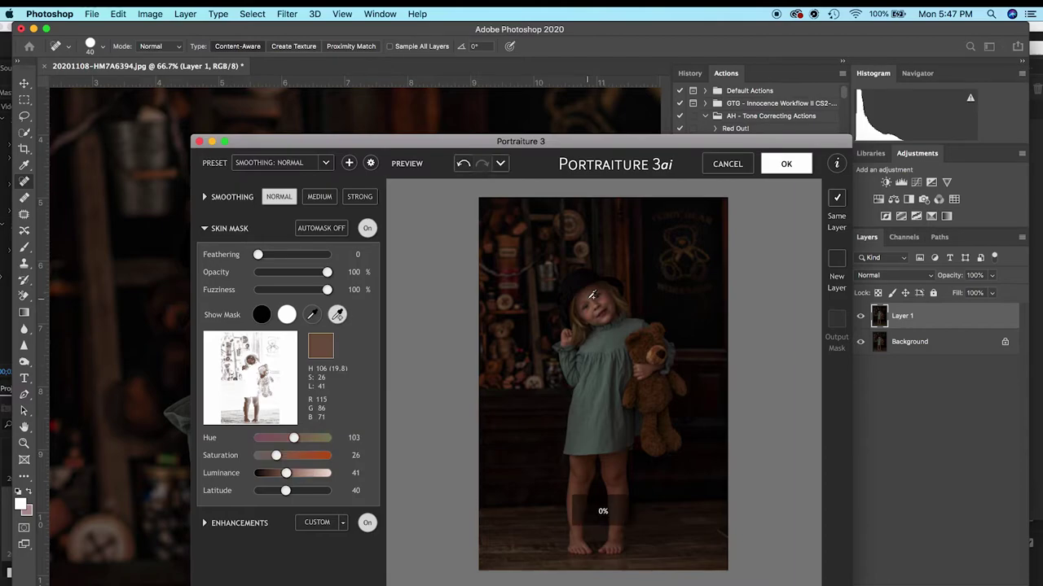
pyautogui.click(787, 169)
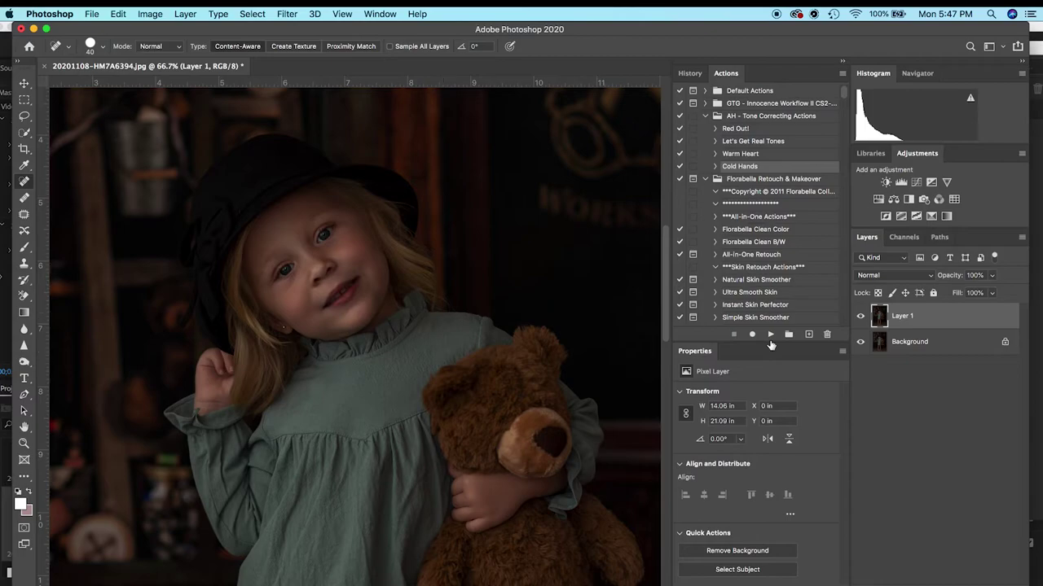
pyautogui.click(862, 315)
pyautogui.click(861, 316)
pyautogui.click(862, 316)
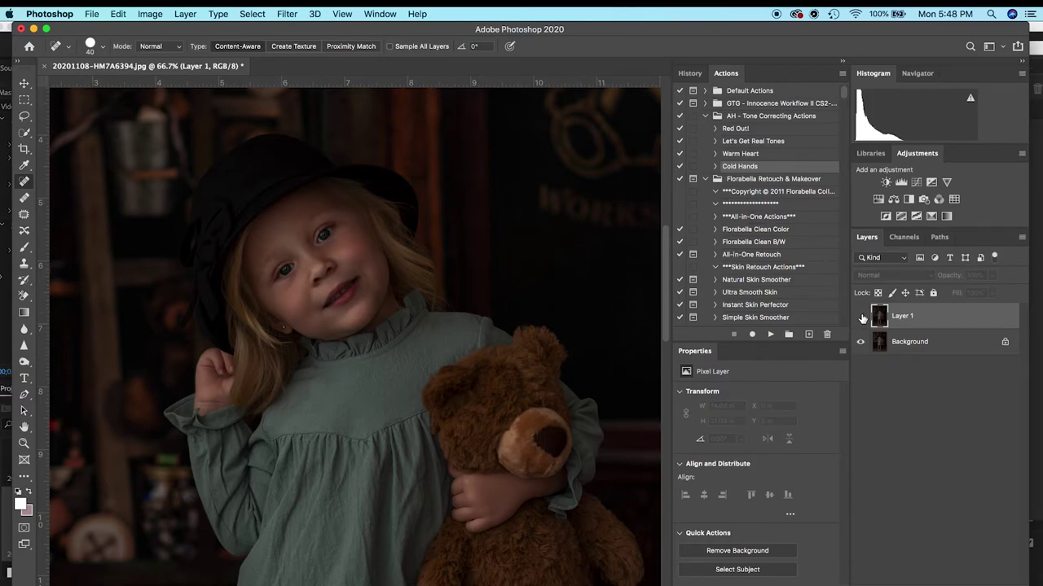
pyautogui.click(862, 316)
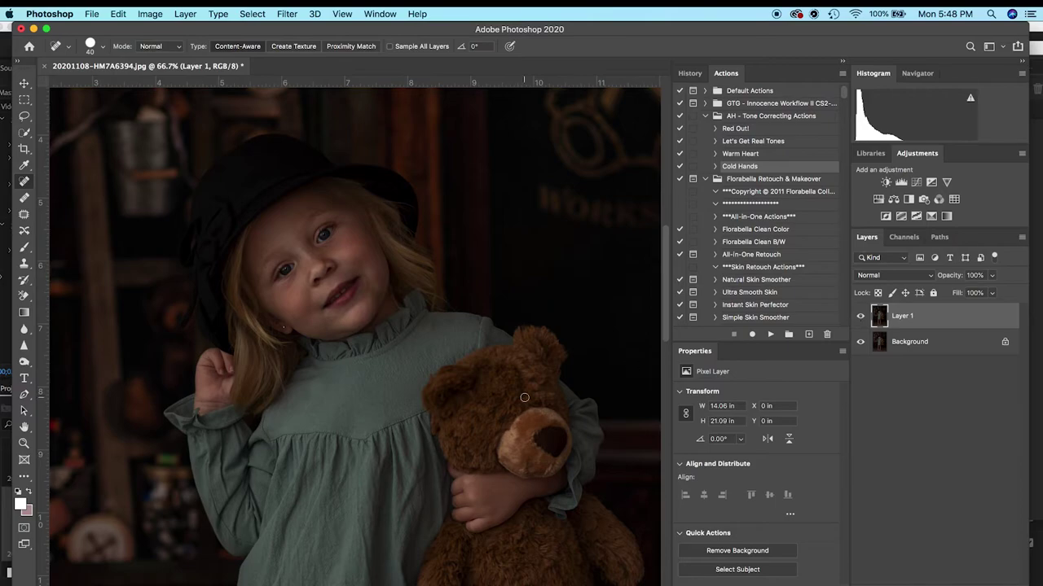
# Fit the photo on screen and flatten the image to a single Background layer.
pyautogui.press('super+0')
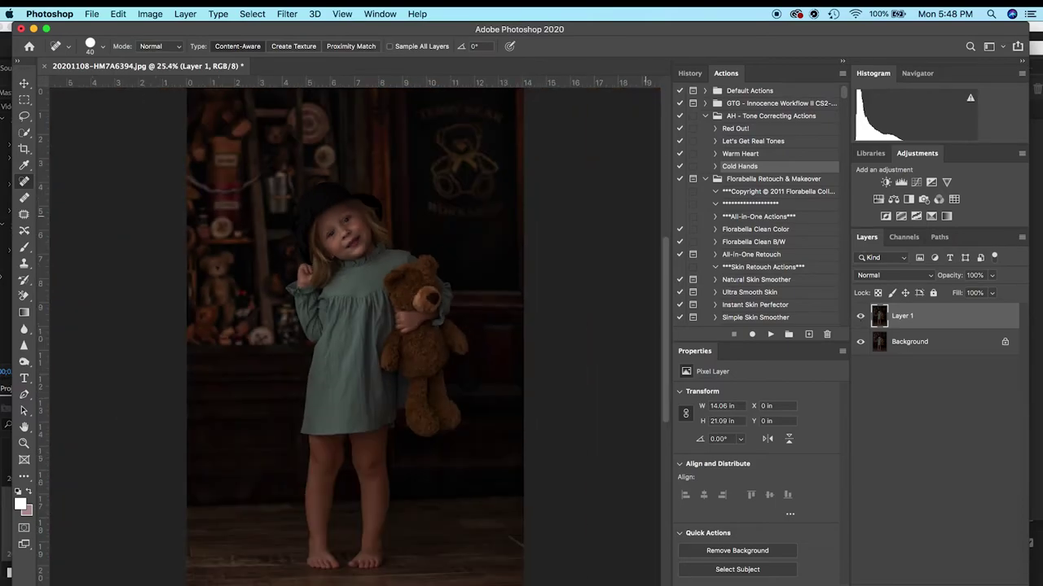
pyautogui.click(193, 12)
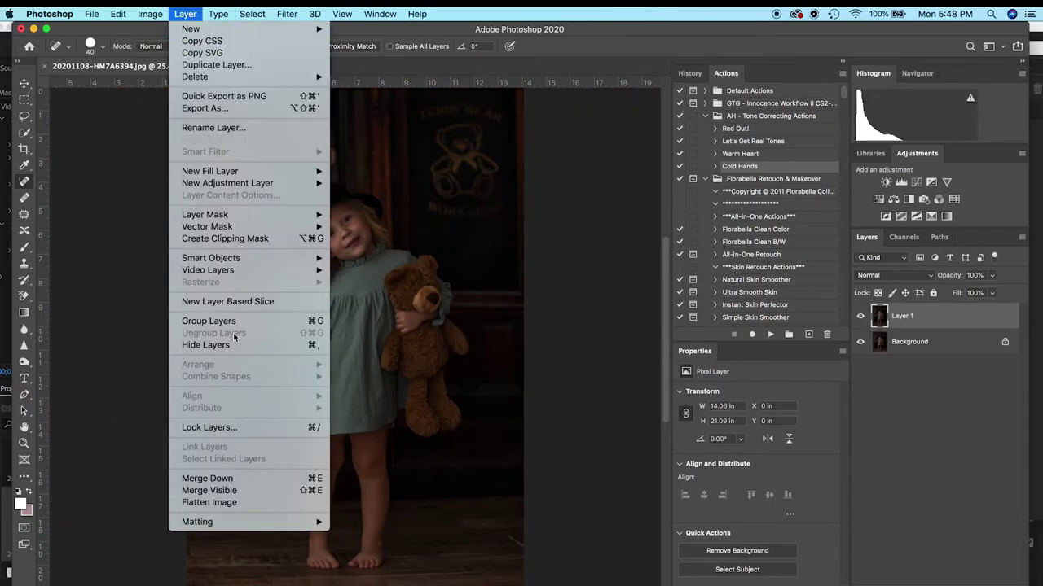
pyautogui.click(241, 503)
# Collapse the Portrait Retouch Collection set and scroll the Actions panel to the Foundation actions.
pyautogui.scroll(-10, 754, 252)
pyautogui.scroll(5, 753, 253)
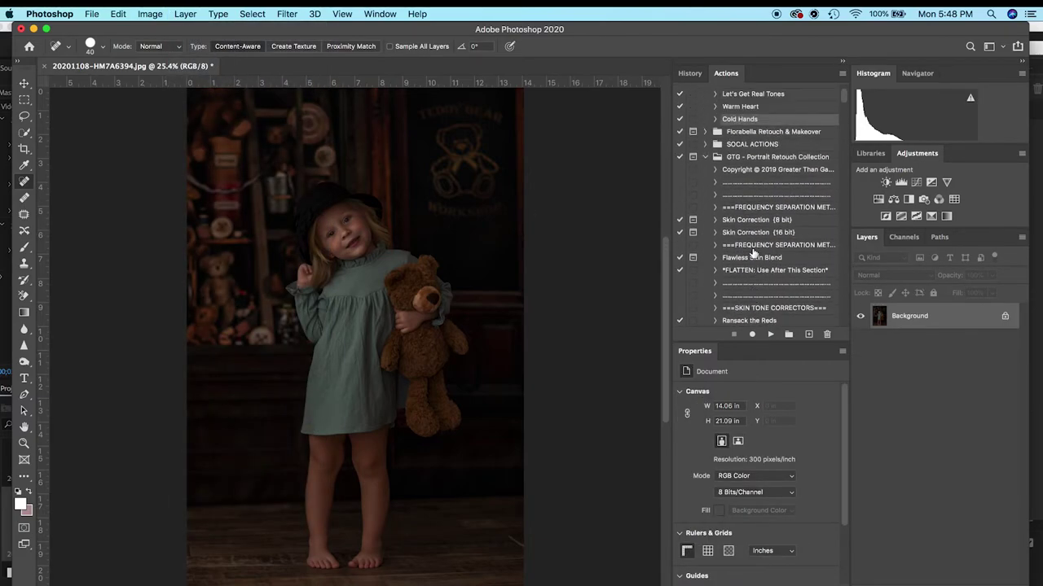
pyautogui.scroll(-1, 754, 253)
pyautogui.click(705, 134)
pyautogui.scroll(-5, 733, 204)
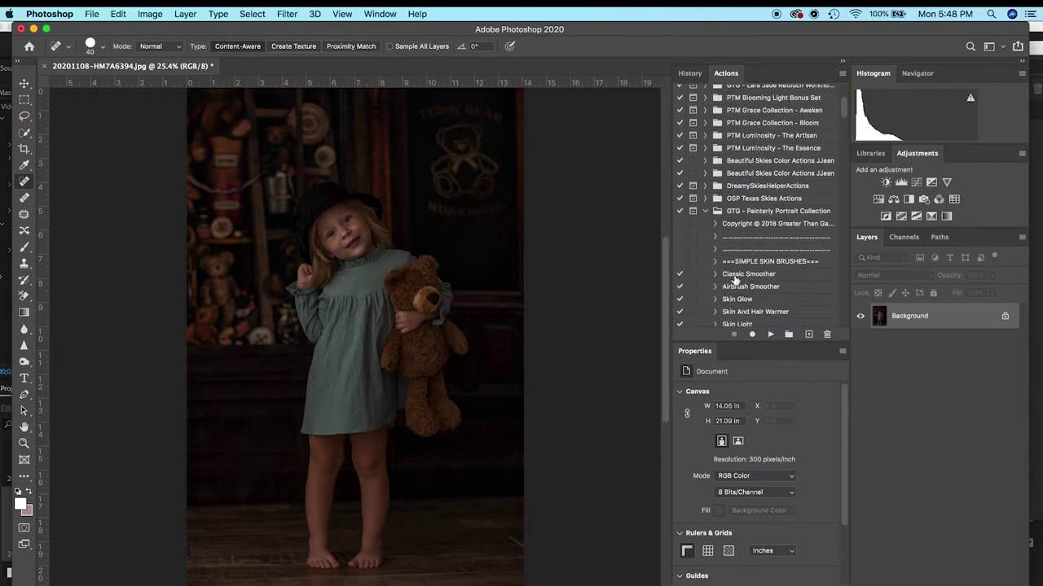
pyautogui.scroll(-10, 735, 279)
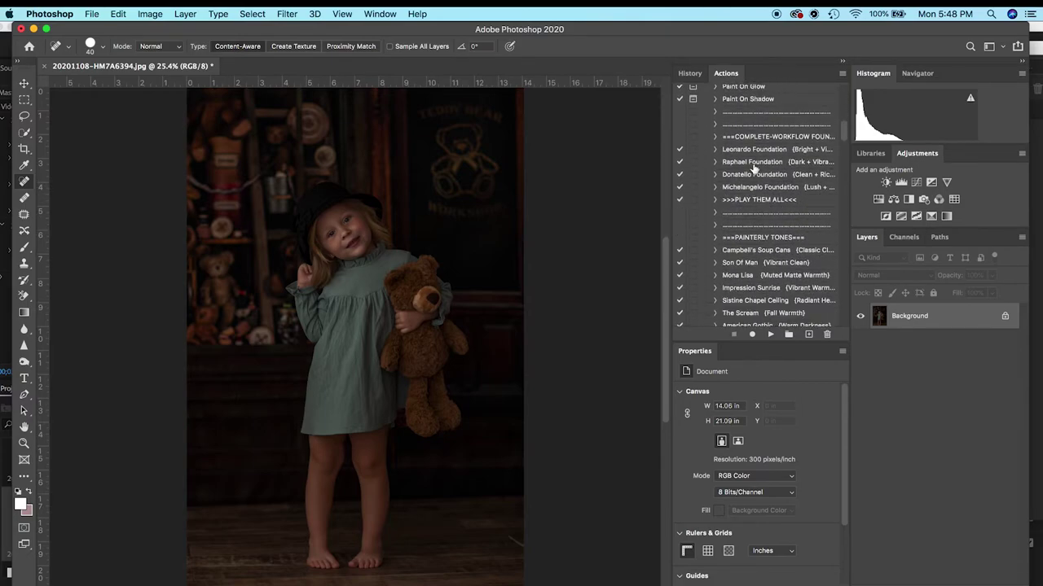
pyautogui.scroll(10, 753, 167)
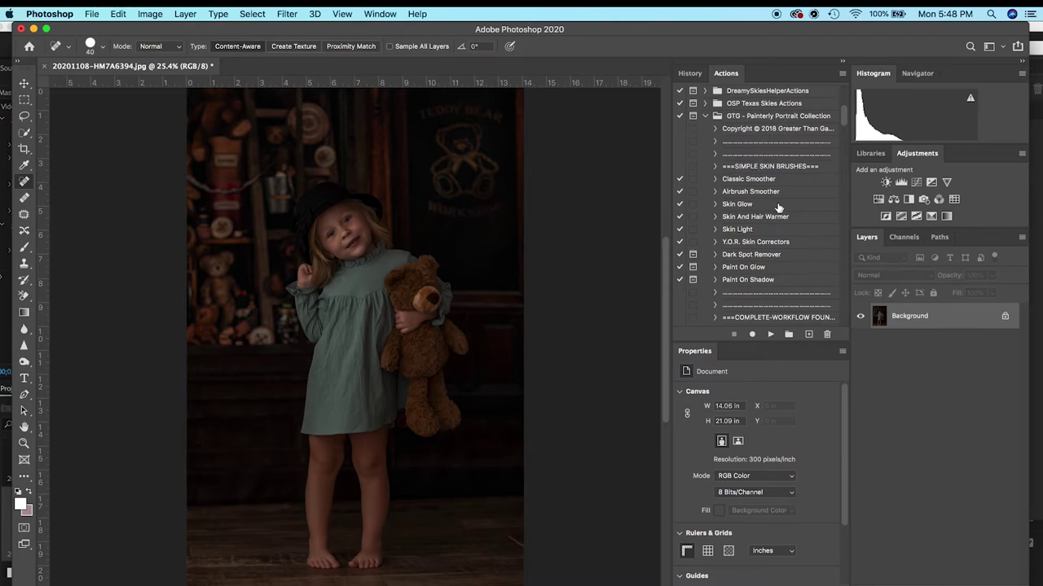
pyautogui.scroll(-5, 778, 211)
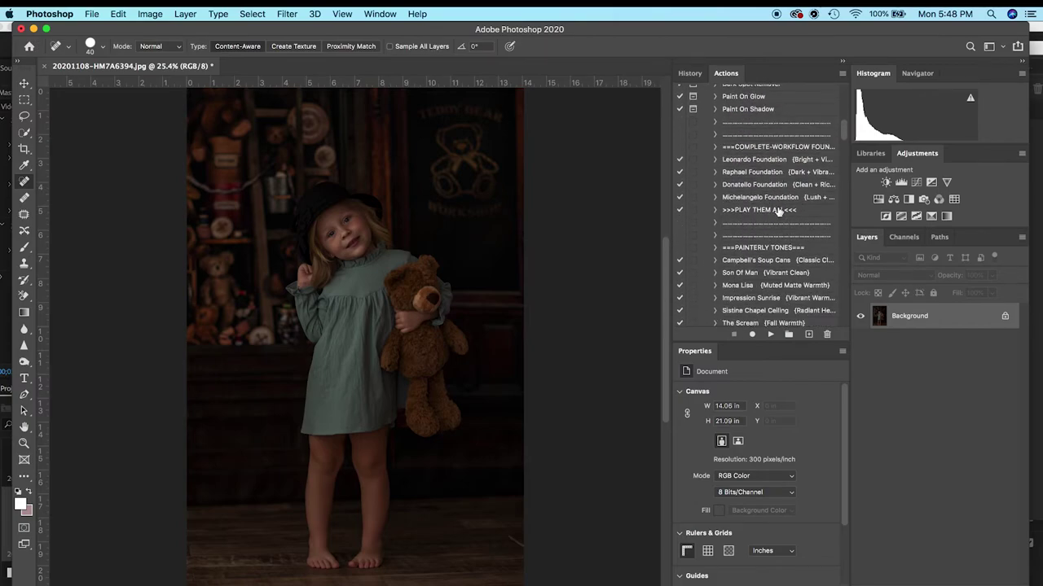
pyautogui.scroll(-1, 778, 212)
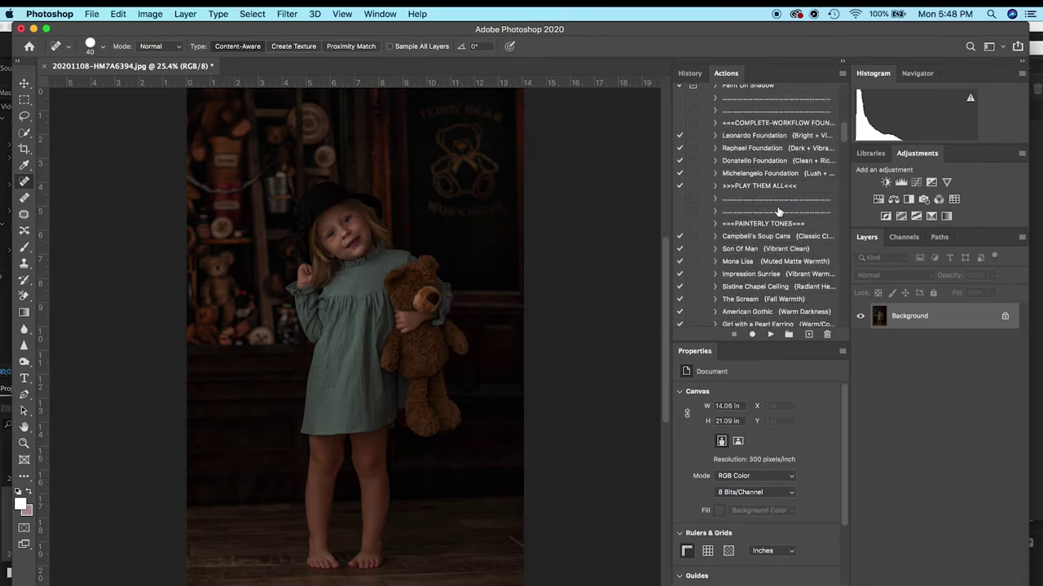
# Play the Leonardo Foundation action to brighten and warm the portrait.
pyautogui.click(771, 136)
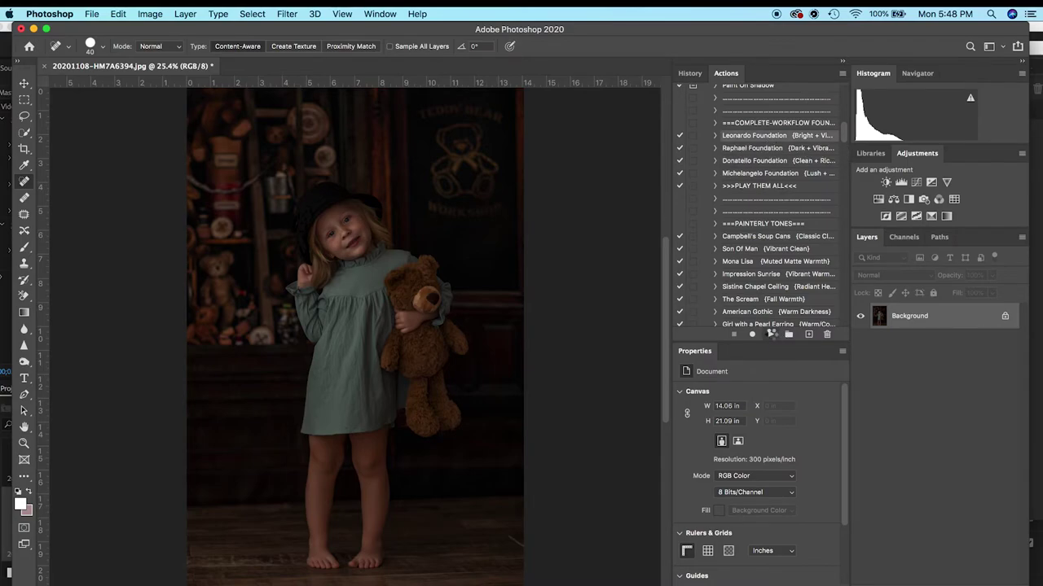
pyautogui.click(770, 335)
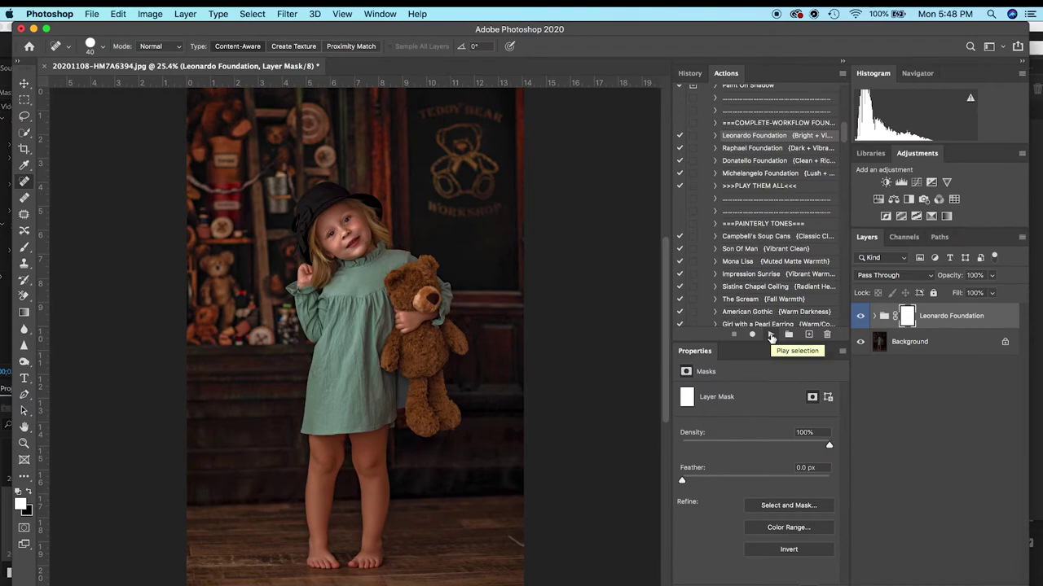
pyautogui.click(745, 251)
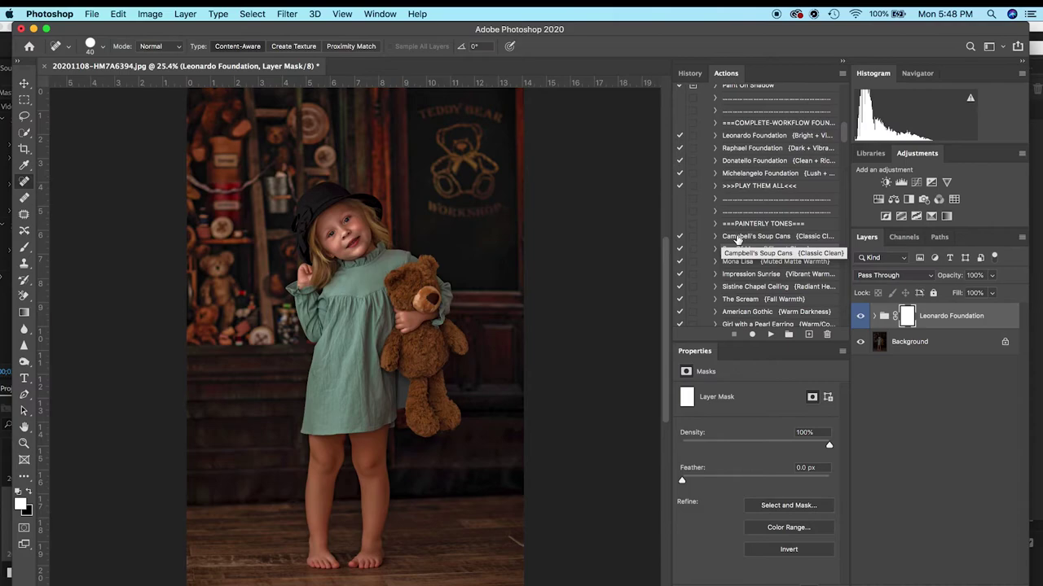
# Play the Son Of Man action and toggle its group's visibility to compare.
pyautogui.click(754, 251)
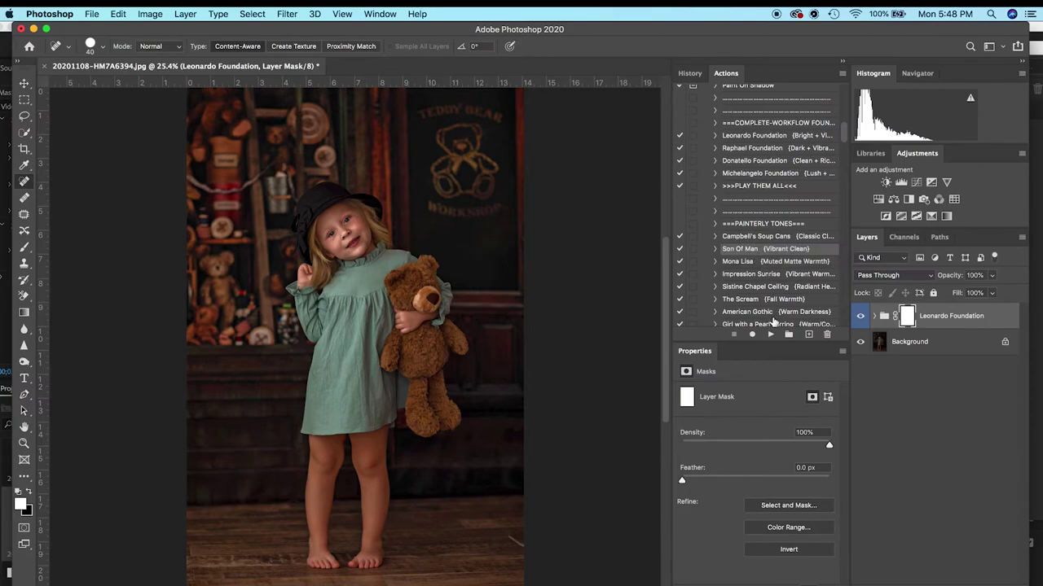
pyautogui.click(770, 334)
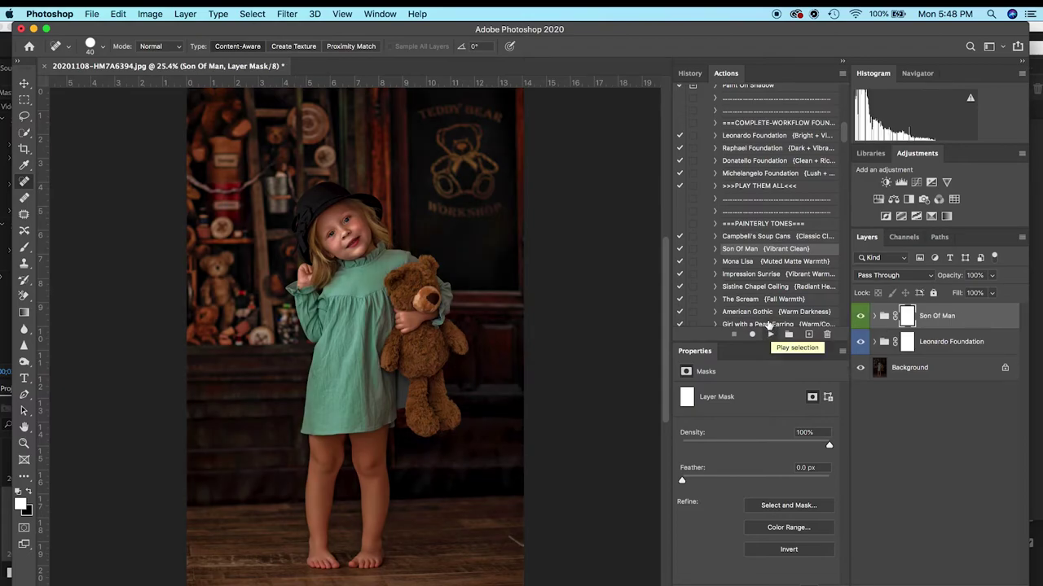
pyautogui.click(861, 316)
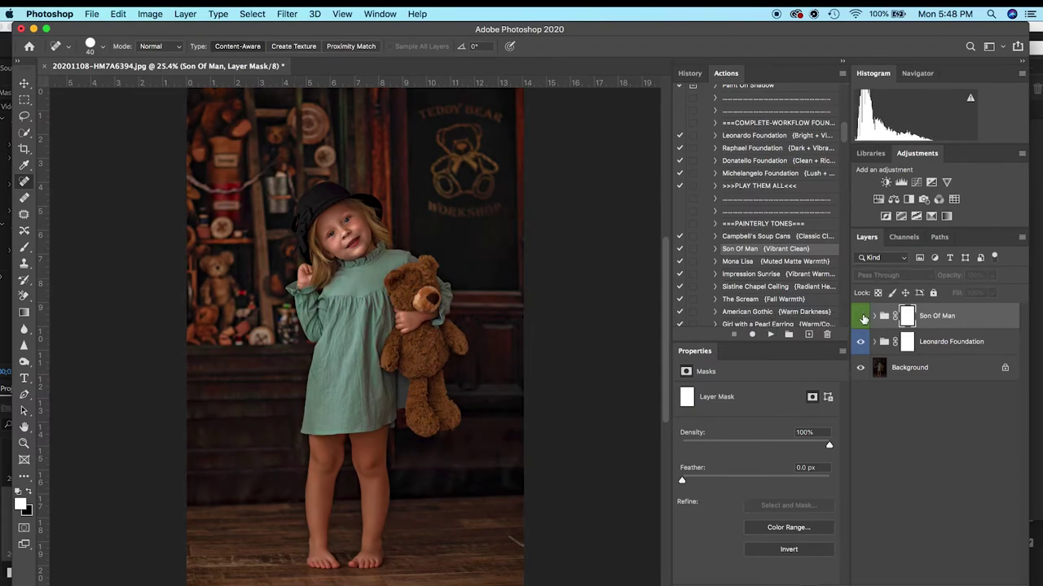
pyautogui.click(861, 316)
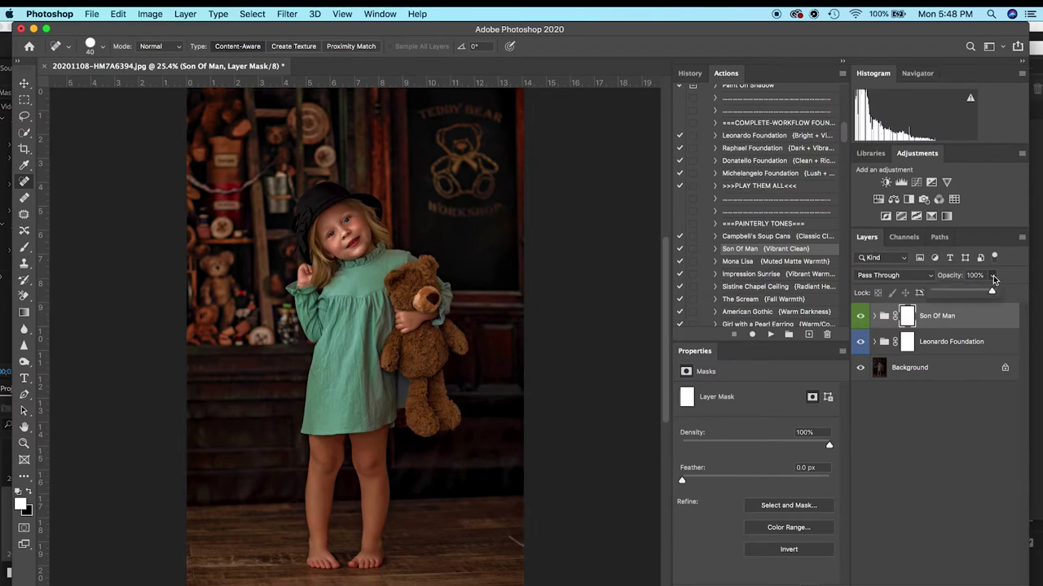
# Lower the Son Of Man group's opacity to 29% and turn Wi-Fi off.
pyautogui.moveTo(993, 280); pyautogui.dragTo(960, 290)
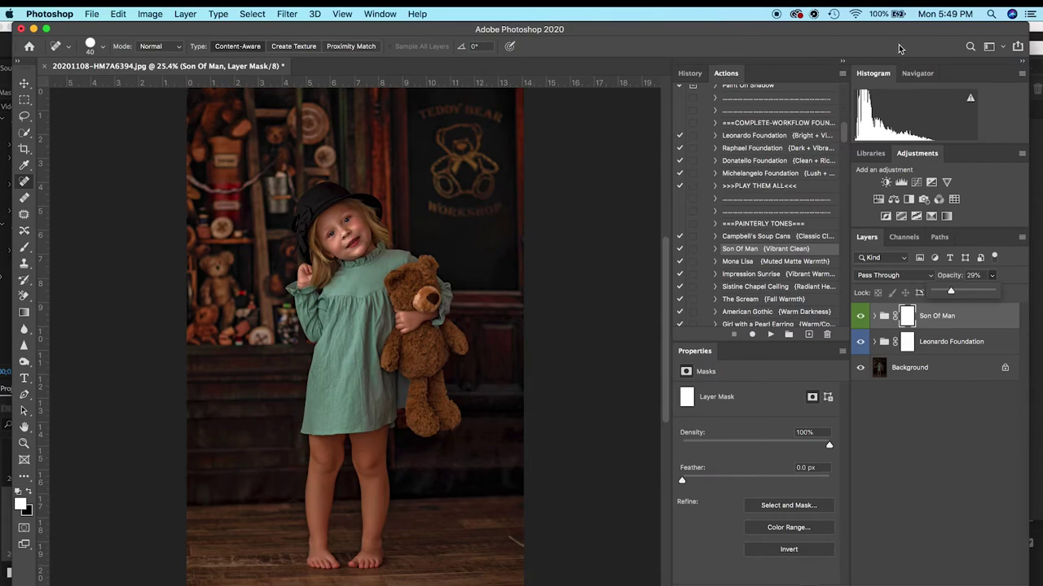
pyautogui.click(855, 14)
pyautogui.click(870, 42)
# Flatten the image back to a single Background layer.
pyautogui.click(186, 14)
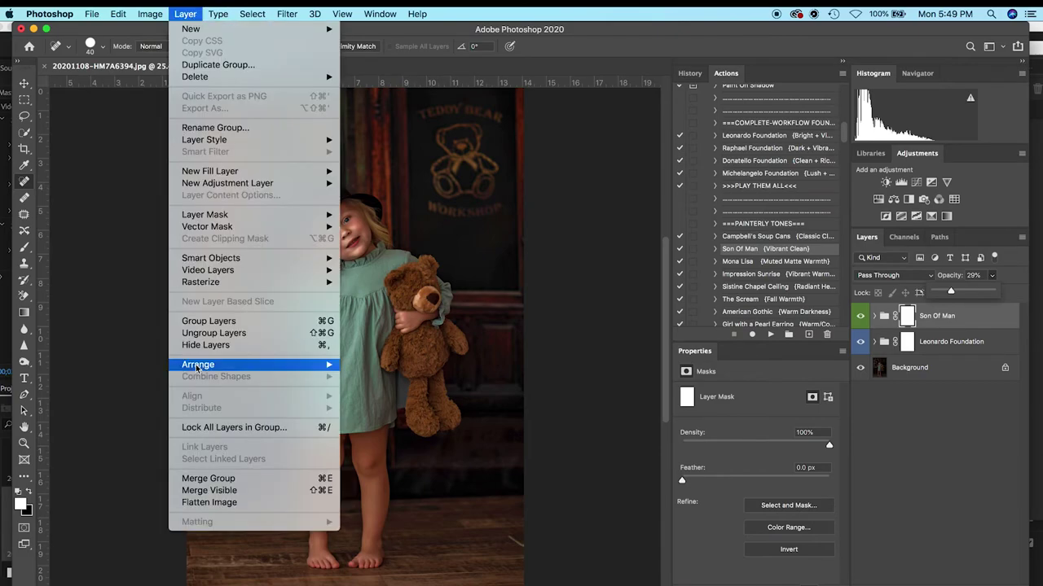
pyautogui.click(209, 503)
pyautogui.scroll(5, 749, 197)
pyautogui.scroll(5, 749, 197)
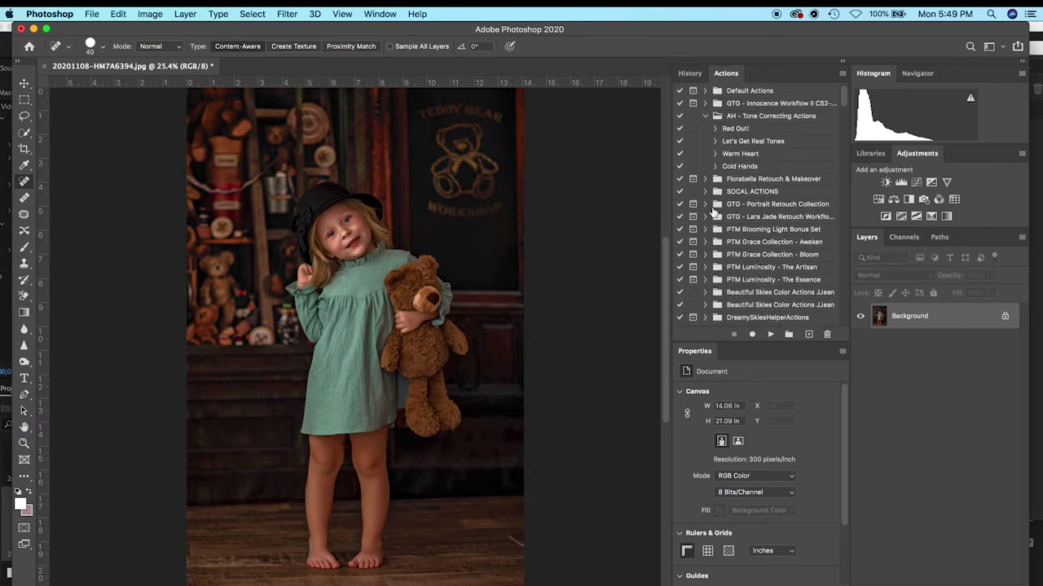
# Expand the Portrait Retouch Collection set and play its Sculpted action.
pyautogui.click(706, 204)
pyautogui.scroll(-15, 740, 269)
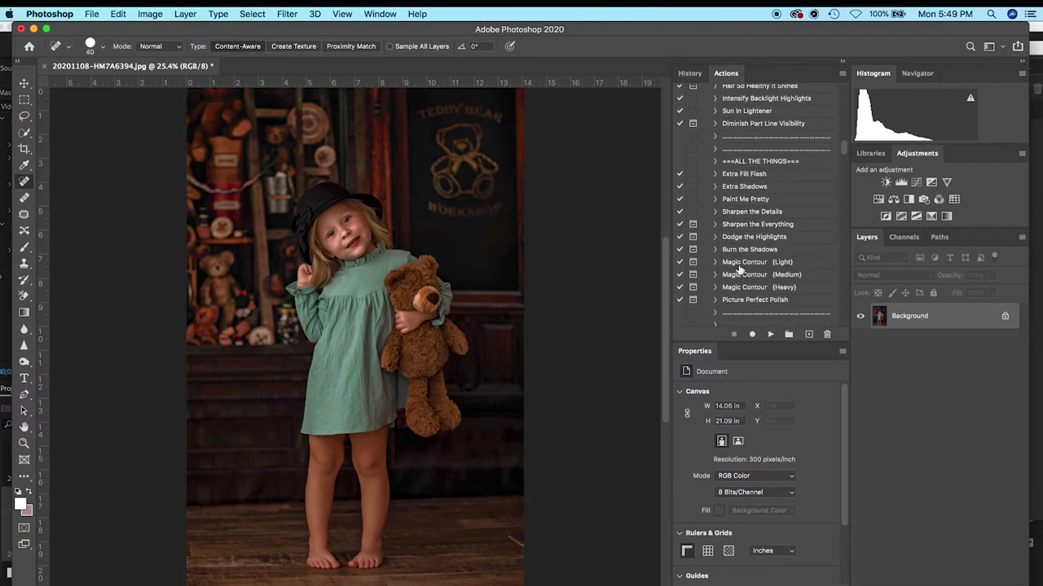
pyautogui.scroll(-3, 740, 269)
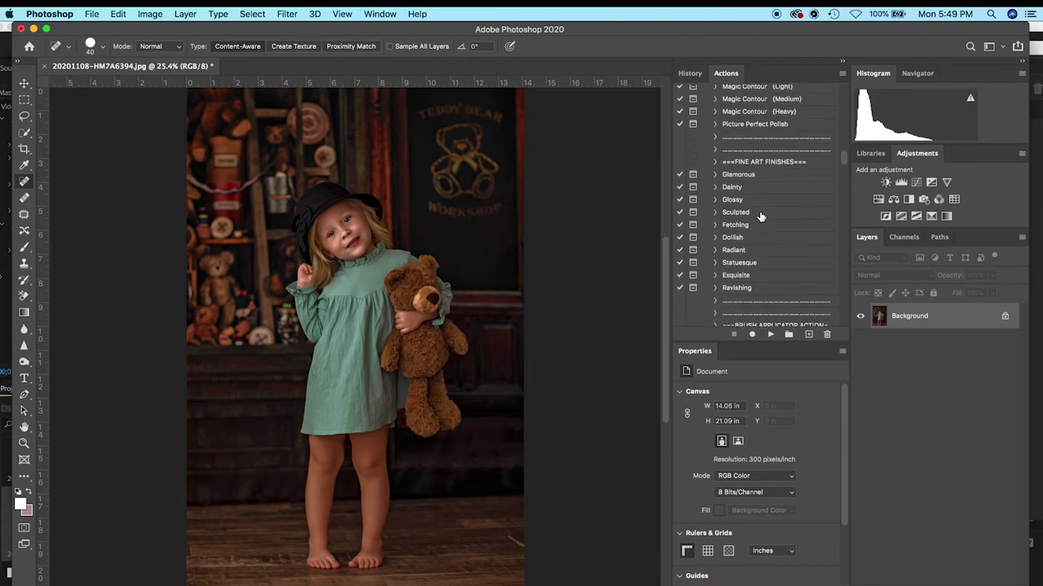
pyautogui.click(761, 214)
pyautogui.click(770, 335)
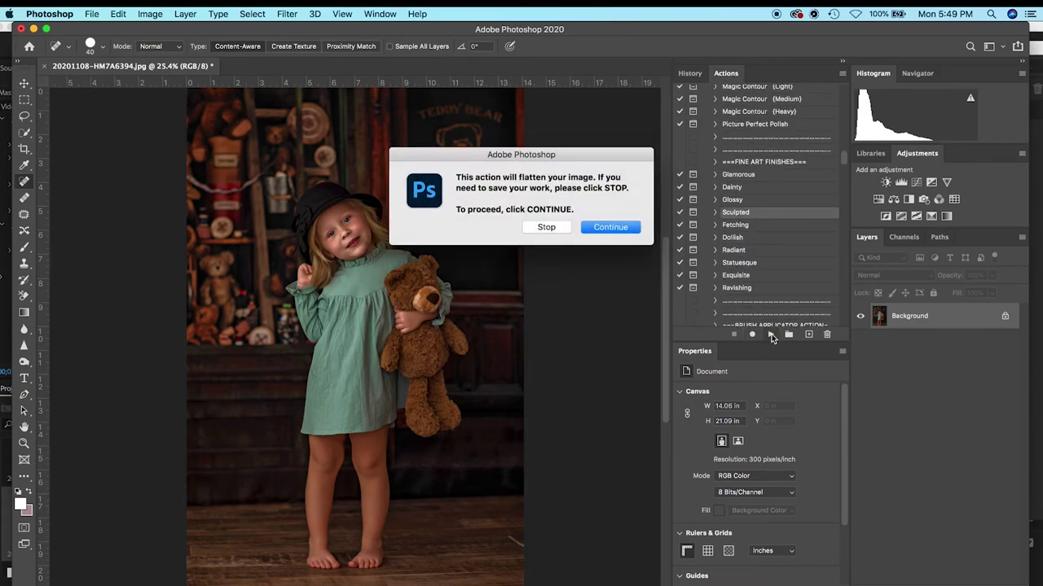
# Continue past the flatten warning, set the Sculpted layer to 26% opacity, and compare it on and off.
pyautogui.click(612, 228)
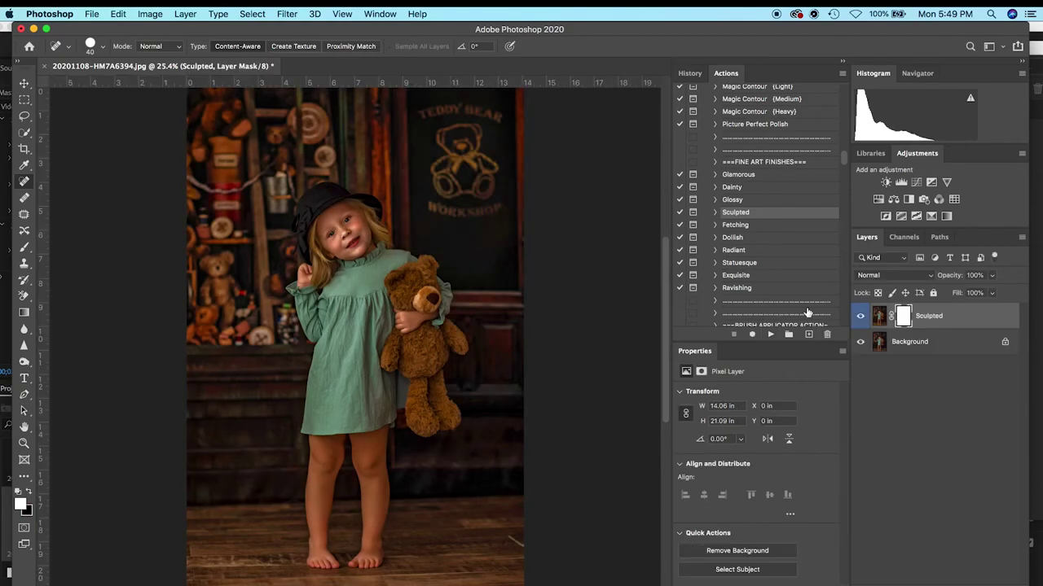
pyautogui.click(992, 292)
pyautogui.moveTo(991, 292)
pyautogui.mouseDown()
pyautogui.moveTo(934, 292)
pyautogui.moveTo(949, 293)
pyautogui.mouseUp()
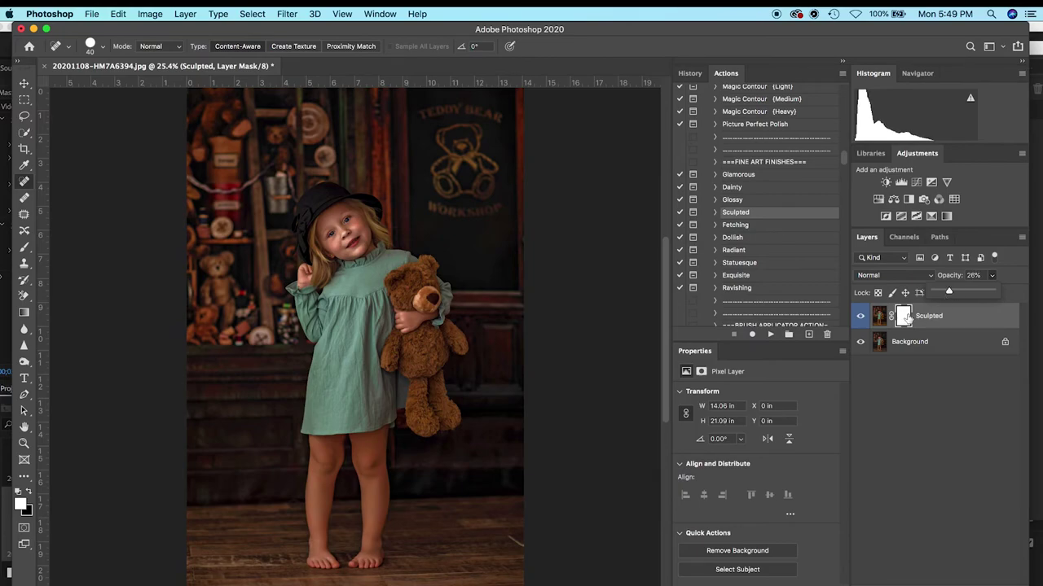
pyautogui.click(860, 317)
pyautogui.click(860, 317)
pyautogui.click(860, 317)
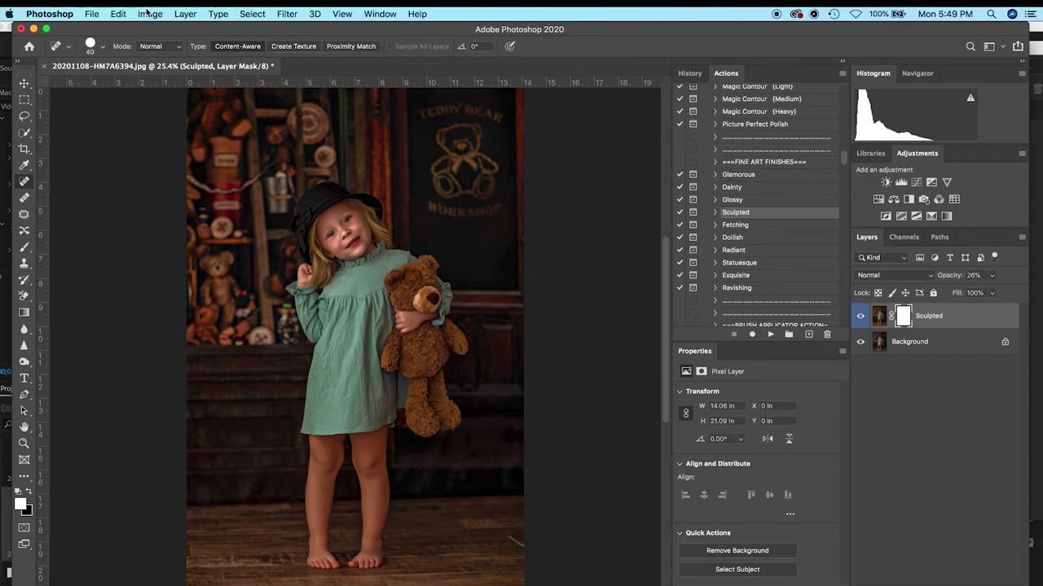
pyautogui.click(181, 14)
# Flatten the image, merging the 26% Sculpted layer into the Background.
pyautogui.click(218, 505)
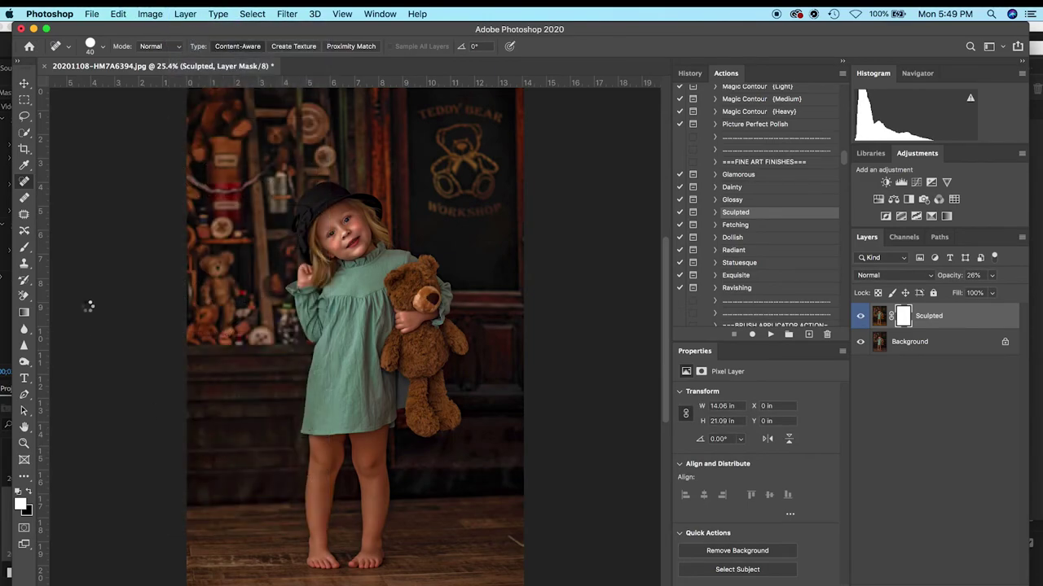